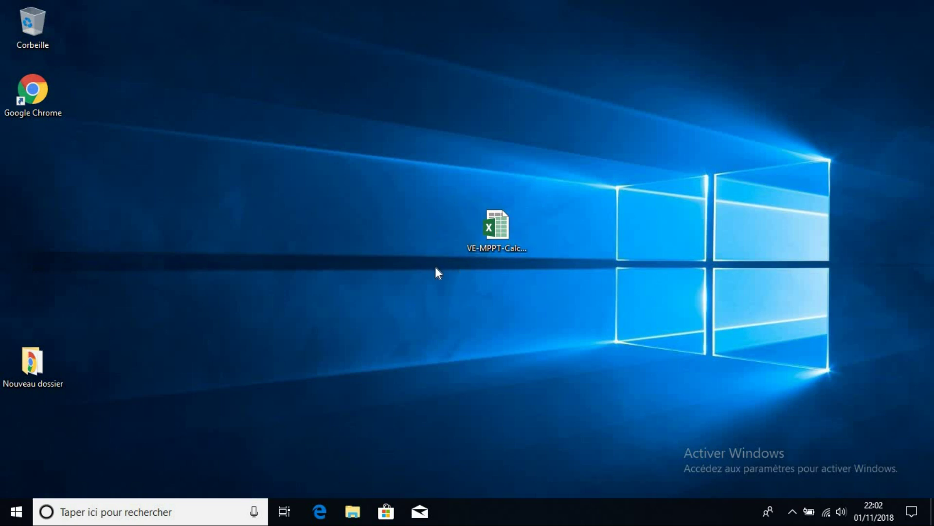
Open the VE-MPPT-Calc workbook from the desktop in a maximized window and switch the calculator's language to French
{"action": "double_click", "coordinate": [495, 236]}
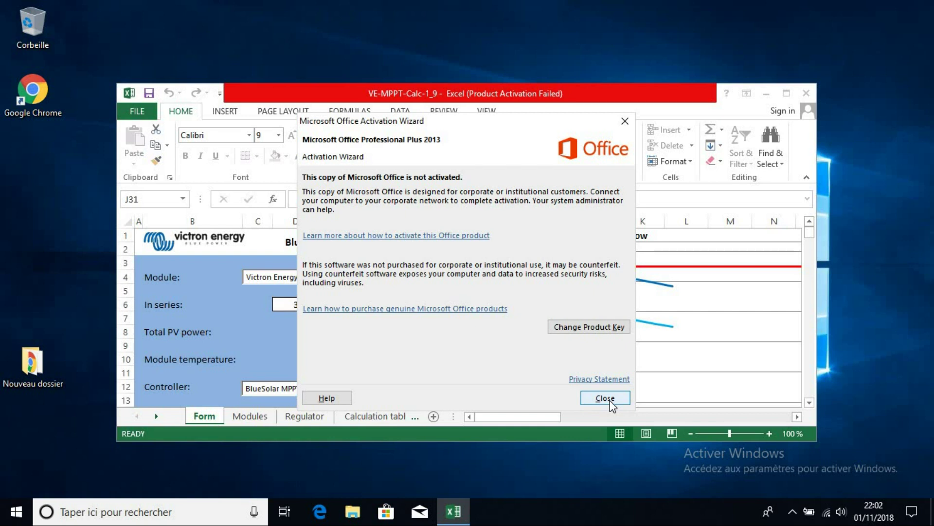
{"action": "left_click", "coordinate": [609, 400]}
{"action": "left_click", "coordinate": [789, 96]}
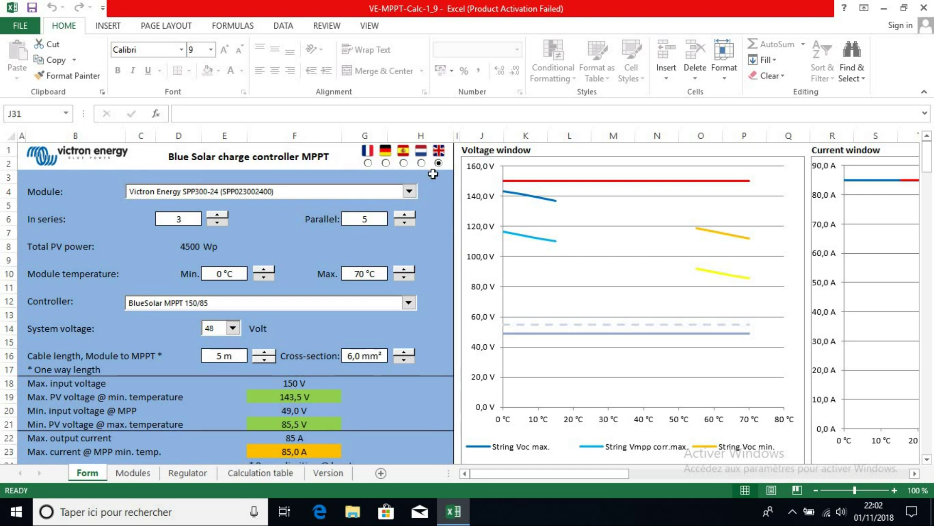
{"action": "left_click", "coordinate": [368, 163]}
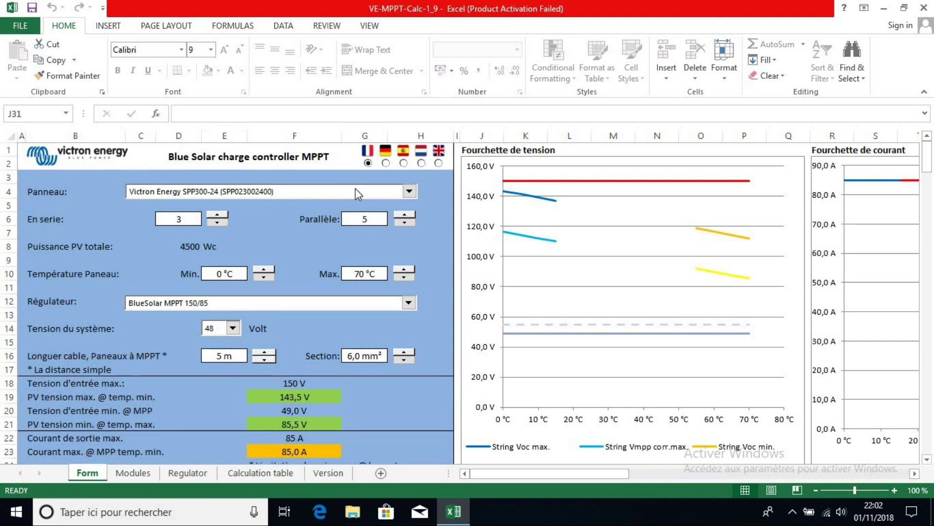
Look through the solar panel models offered for the Panneau setting, keeping the current selection
{"action": "left_click", "coordinate": [408, 192]}
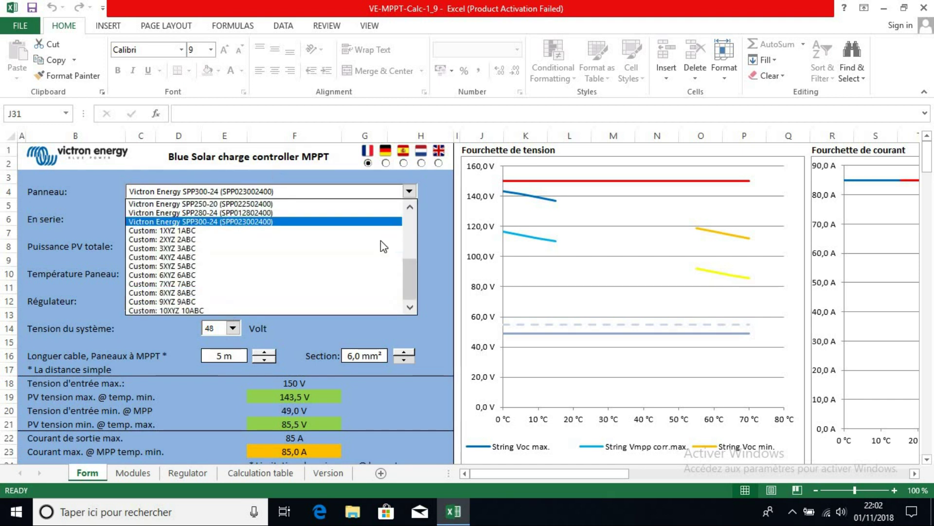
{"action": "left_click_drag", "start_coordinate": [408, 264], "coordinate": [414, 206]}
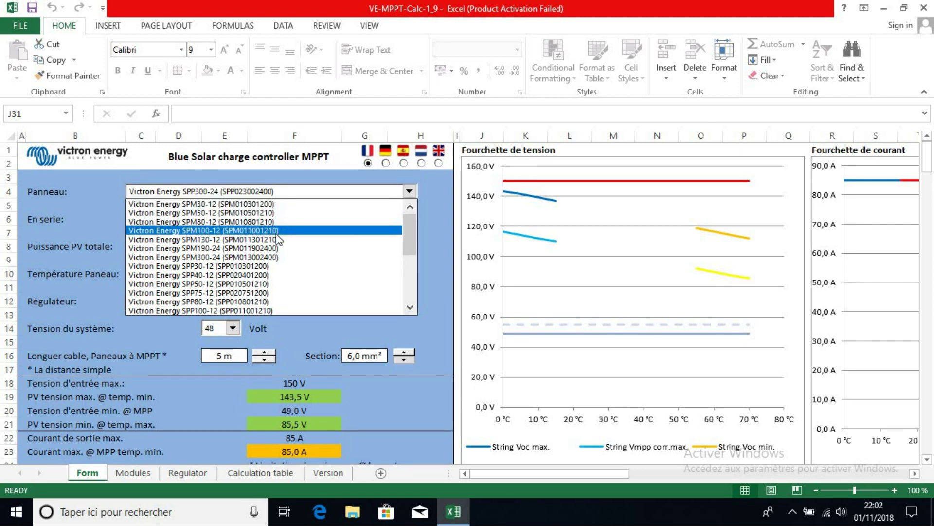
{"action": "left_click", "coordinate": [417, 179]}
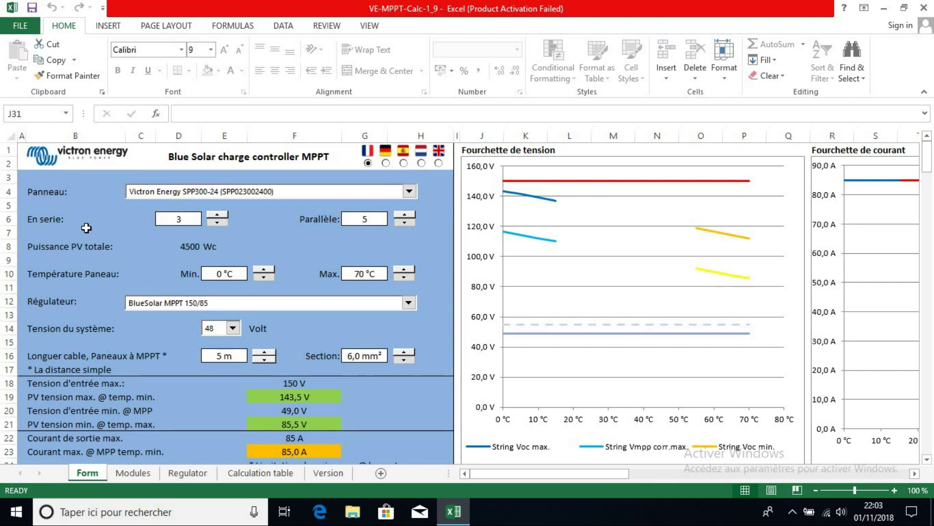
Try the number of panels in series at 1 and at 6, and return it to 3
{"action": "left_click", "coordinate": [223, 223]}
{"action": "left_click", "coordinate": [223, 221]}
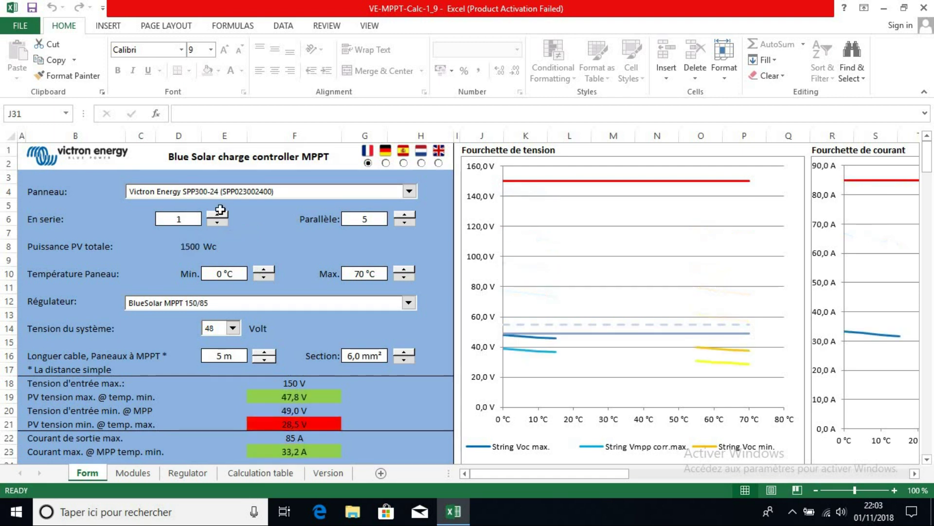
{"action": "left_click", "coordinate": [220, 215]}
{"action": "left_click", "coordinate": [220, 215]}
{"action": "left_click", "coordinate": [220, 215]}
{"action": "left_click", "coordinate": [220, 215]}
{"action": "left_click", "coordinate": [220, 215]}
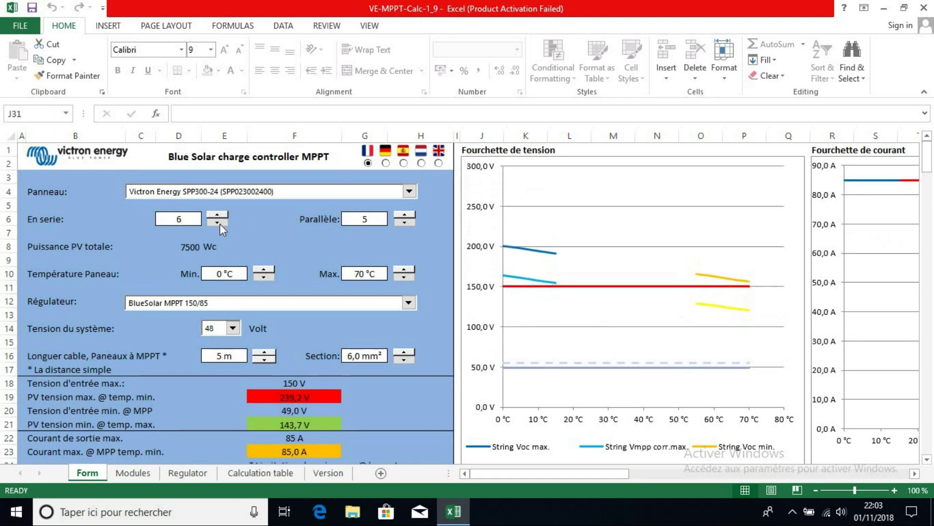
{"action": "left_click", "coordinate": [220, 223]}
{"action": "left_click", "coordinate": [220, 223]}
{"action": "left_click", "coordinate": [220, 223]}
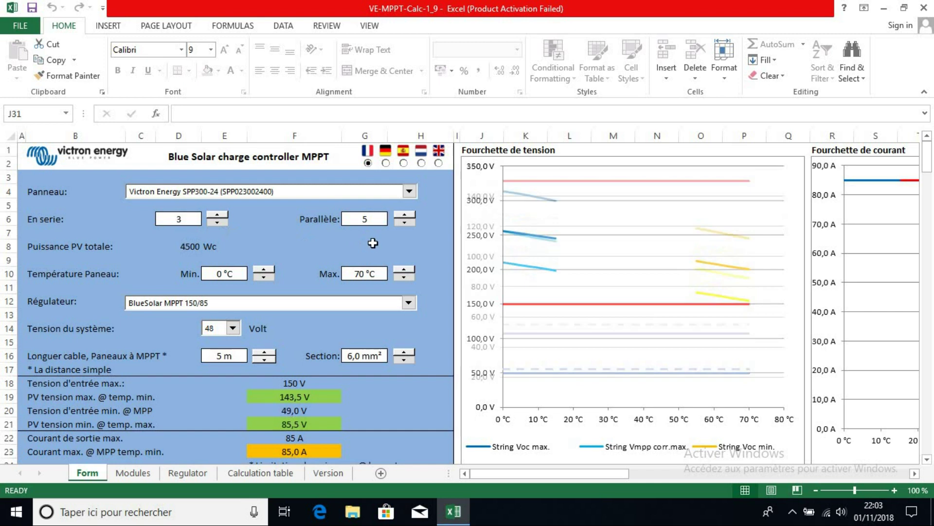
Try 2 panel strings in parallel and return the parallel count to 5
{"action": "left_click", "coordinate": [404, 223]}
{"action": "left_click", "coordinate": [403, 223]}
{"action": "left_click", "coordinate": [404, 223]}
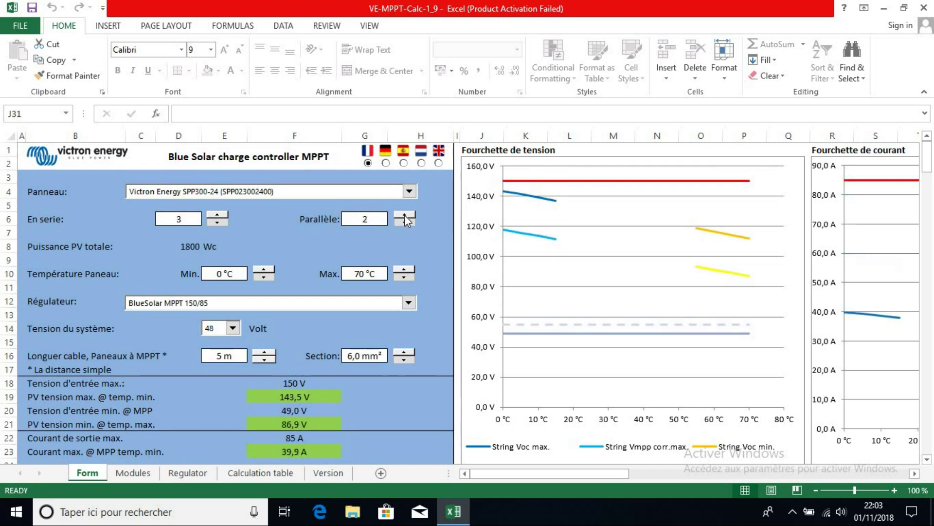
{"action": "left_click", "coordinate": [405, 215]}
{"action": "left_click", "coordinate": [404, 214]}
{"action": "left_click", "coordinate": [404, 215]}
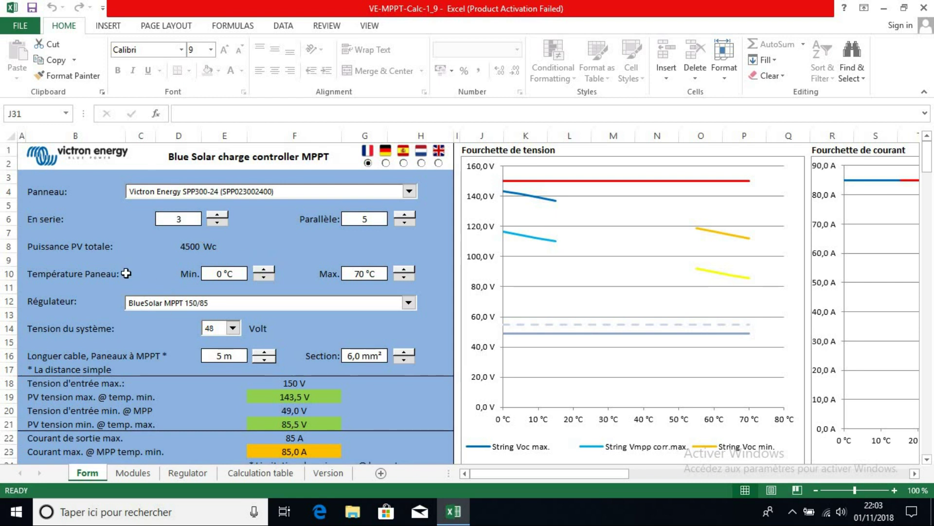
Try minimum panel temperatures of 3 °C, -1 °C and -2 °C, and return the minimum to 0 °C
{"action": "left_click", "coordinate": [266, 277]}
{"action": "left_click", "coordinate": [264, 270]}
{"action": "left_click", "coordinate": [264, 270]}
{"action": "left_click", "coordinate": [264, 270]}
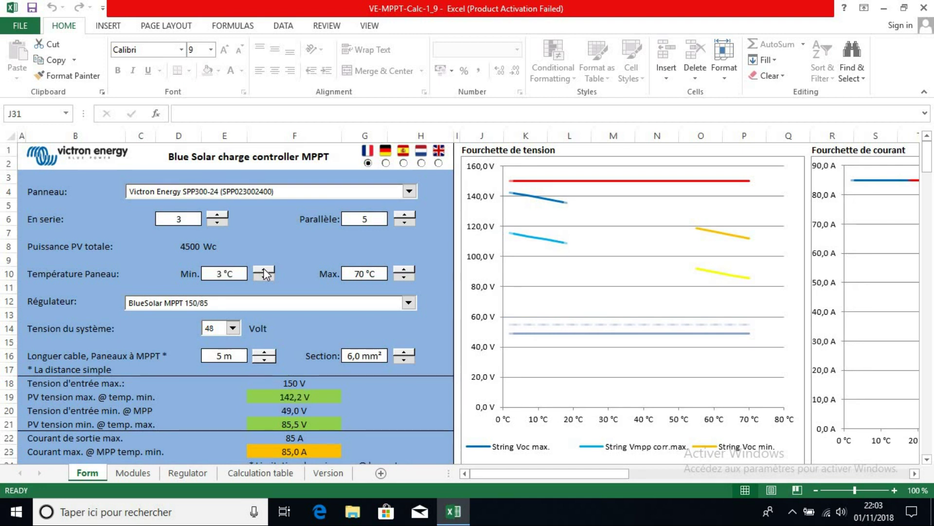
{"action": "left_click", "coordinate": [268, 275]}
{"action": "left_click", "coordinate": [267, 276]}
{"action": "left_click", "coordinate": [267, 277]}
{"action": "left_click", "coordinate": [267, 276]}
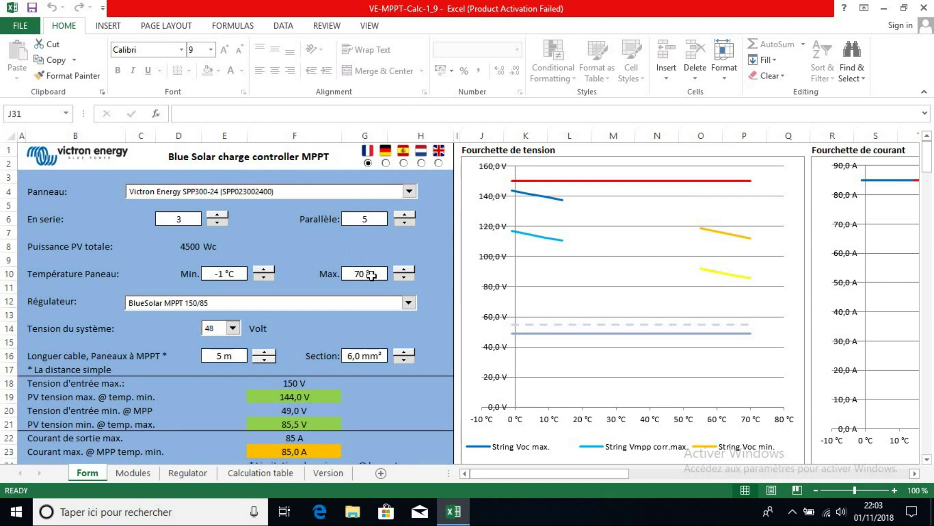
{"action": "left_click", "coordinate": [262, 276]}
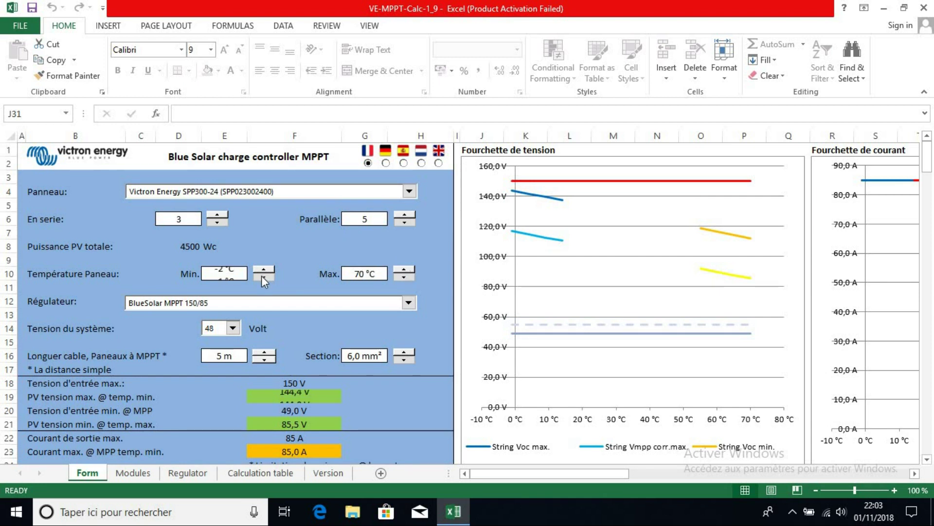
{"action": "left_click", "coordinate": [262, 270]}
{"action": "left_click", "coordinate": [262, 270]}
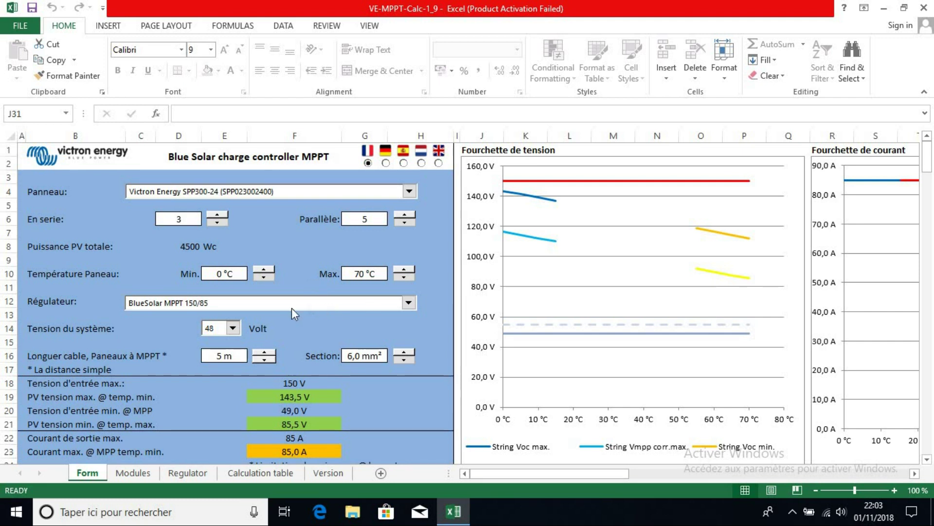
Check which charge controller models and which system voltages the calculator offers, keeping the current selections
{"action": "left_click", "coordinate": [409, 303]}
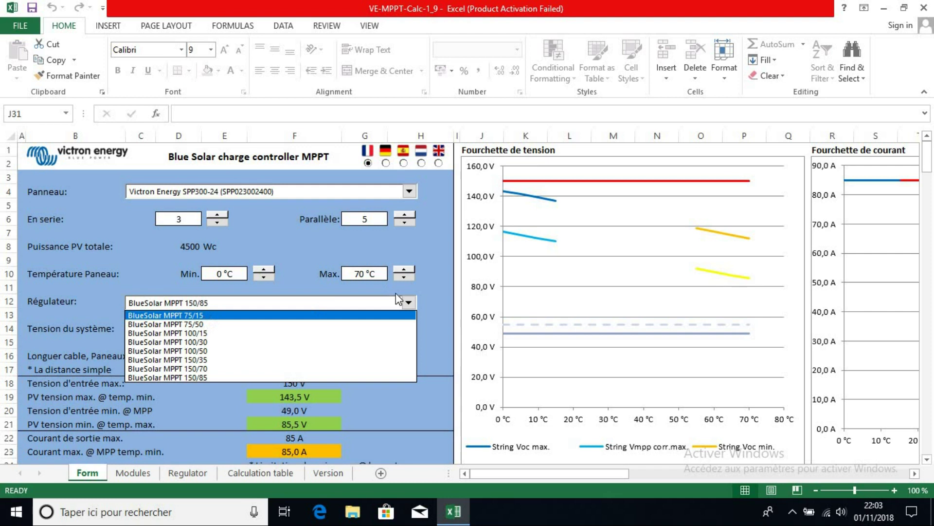
{"action": "left_click", "coordinate": [433, 288]}
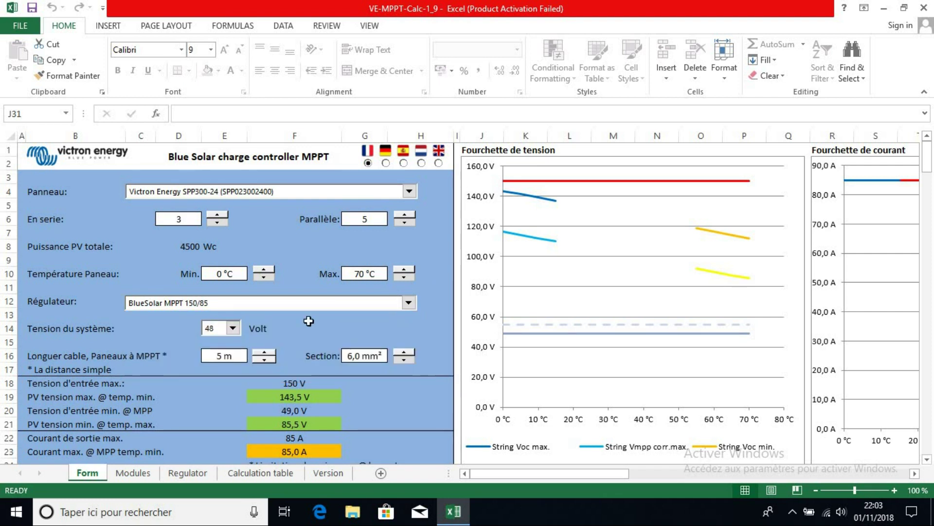
{"action": "left_click", "coordinate": [241, 327]}
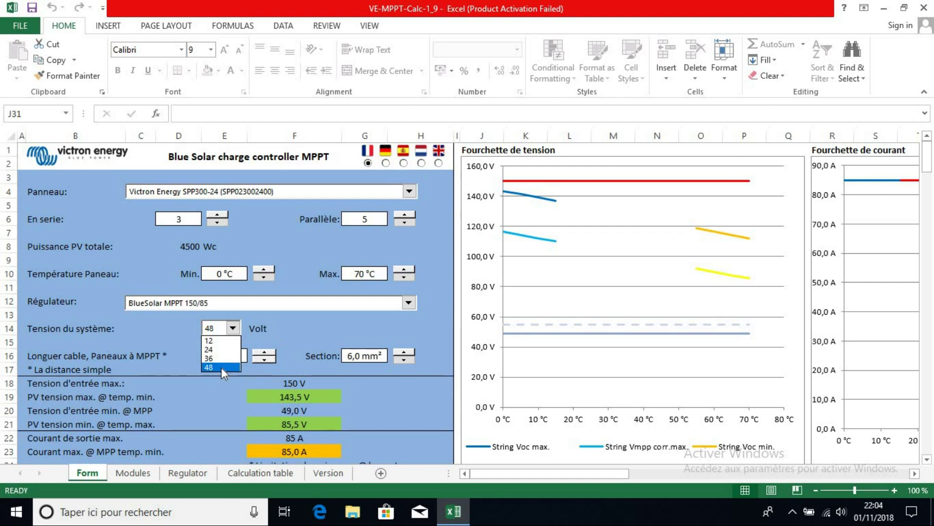
{"action": "left_click", "coordinate": [294, 330]}
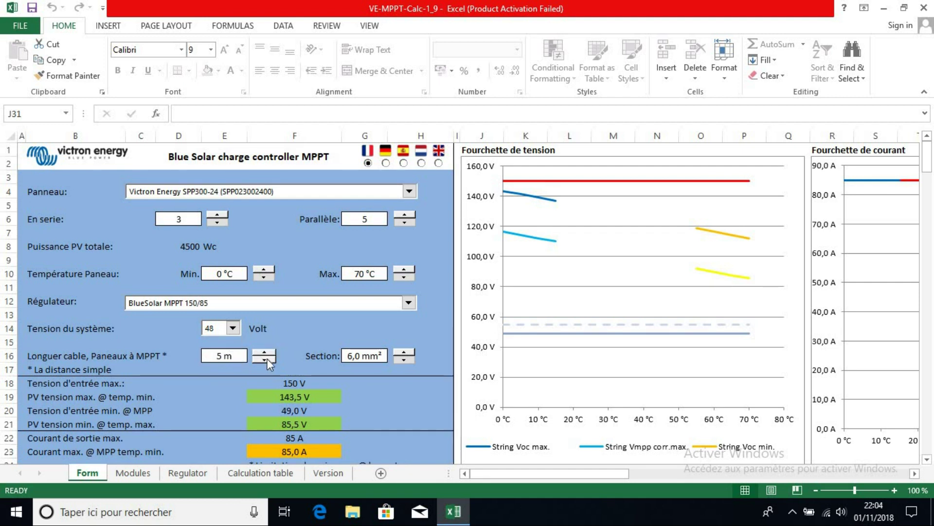
Set the cable length from the panels to the MPPT to 4 m
{"action": "left_click", "coordinate": [265, 353]}
{"action": "left_click", "coordinate": [265, 352]}
{"action": "left_click", "coordinate": [266, 353]}
{"action": "left_click", "coordinate": [268, 360]}
{"action": "left_click", "coordinate": [268, 360]}
{"action": "left_click", "coordinate": [267, 360]}
{"action": "left_click", "coordinate": [268, 360]}
Set the cable cross-section to 25 mm², after trying 2.5 mm²
{"action": "left_click", "coordinate": [408, 359]}
{"action": "left_click", "coordinate": [409, 359]}
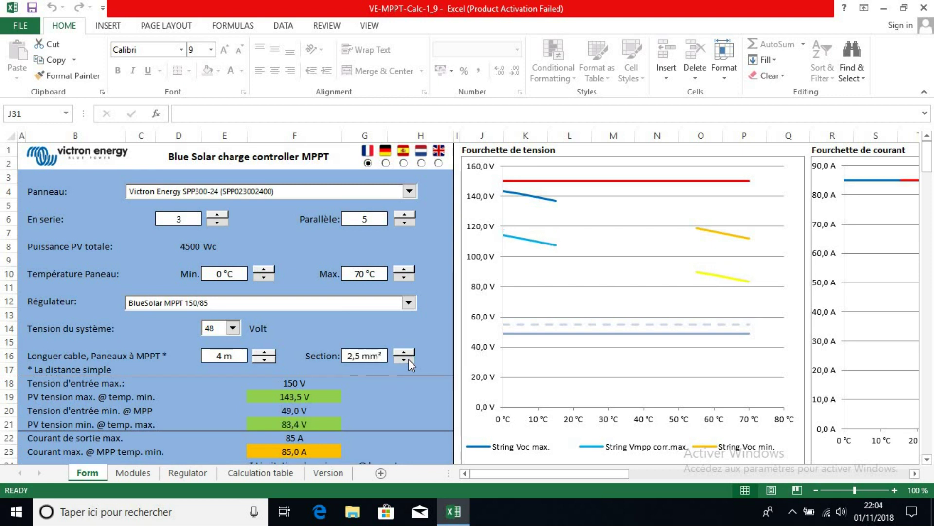
{"action": "left_click", "coordinate": [403, 353]}
{"action": "left_click", "coordinate": [403, 353]}
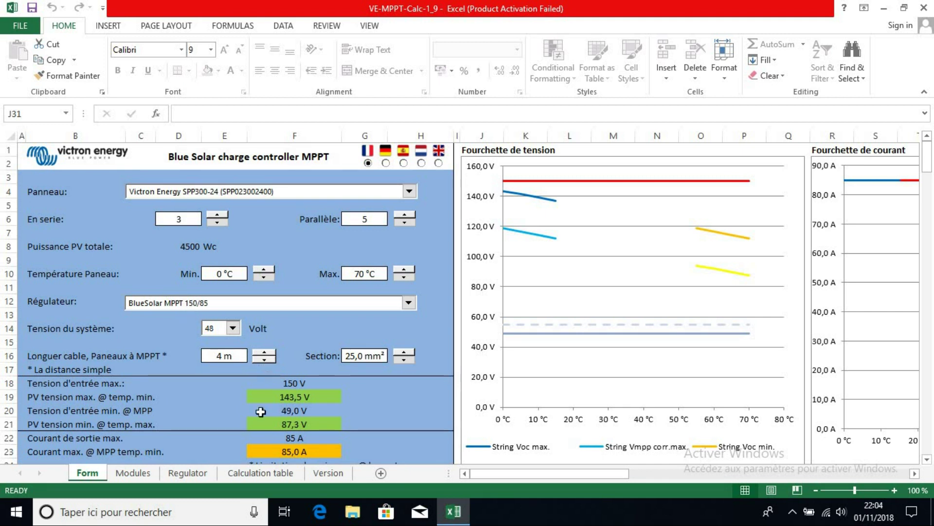
Review the calculated voltages and currents and the panel configuration verdict below the inputs
{"action": "scroll", "coordinate": [261, 412], "scroll_direction": "down", "scroll_amount": 1}
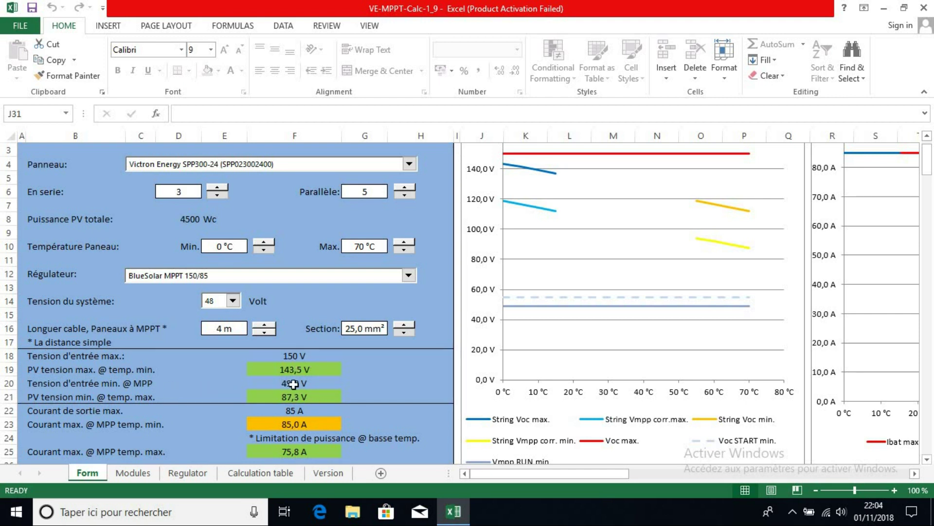
{"action": "scroll", "coordinate": [266, 386], "scroll_direction": "down", "scroll_amount": 1}
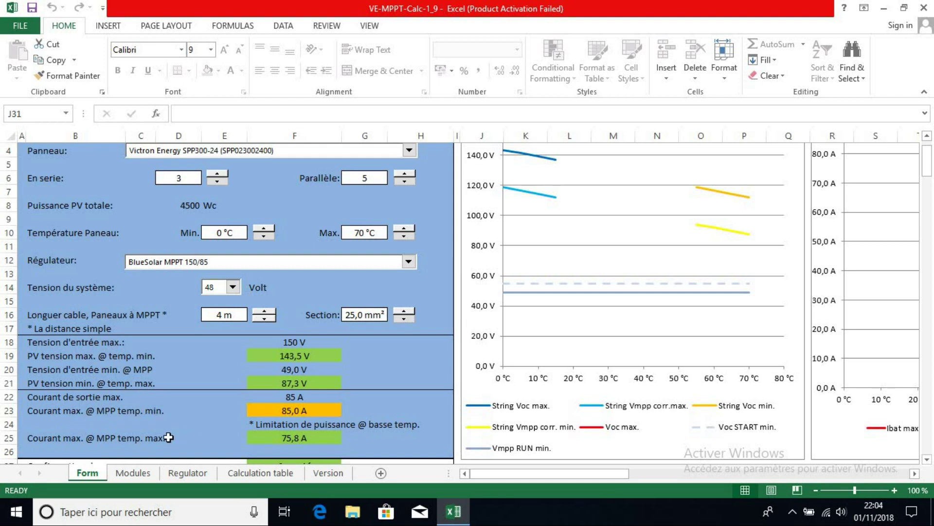
{"action": "scroll", "coordinate": [169, 437], "scroll_direction": "down", "scroll_amount": 1}
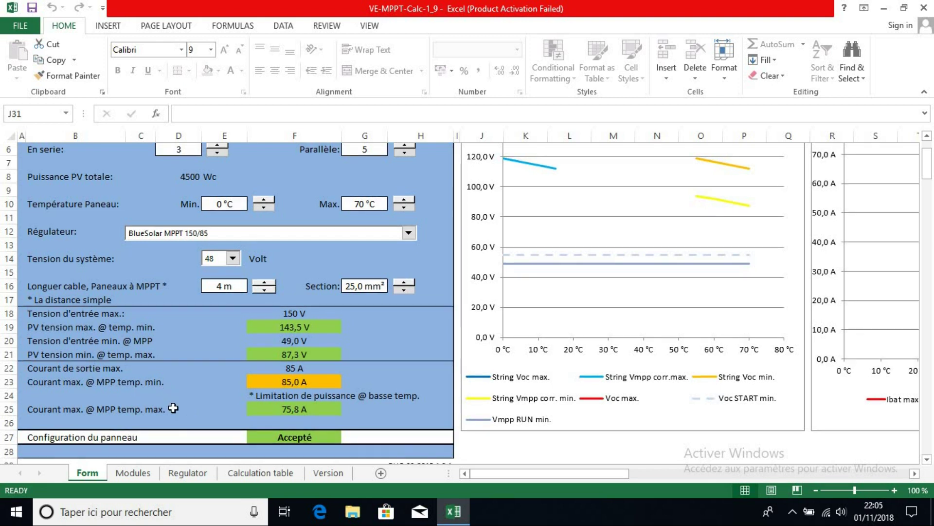
{"action": "scroll", "coordinate": [272, 380], "scroll_direction": "down", "scroll_amount": 2}
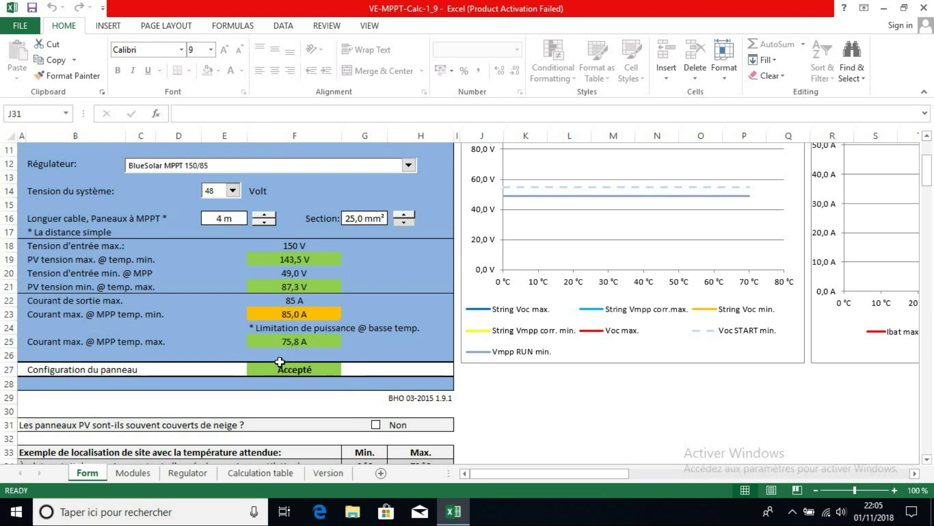
{"action": "scroll", "coordinate": [306, 333], "scroll_direction": "up", "scroll_amount": 4}
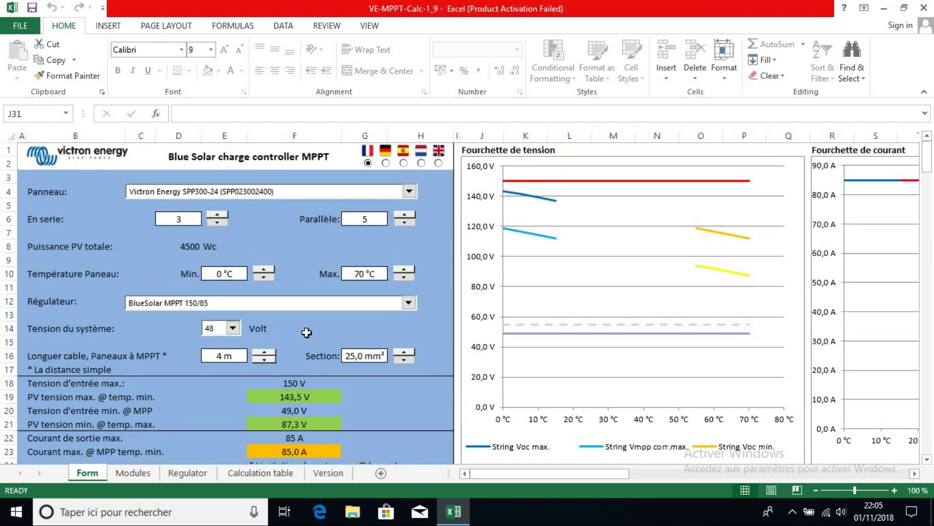
Choose the Victron Energy SPM190-24 (SPM011902400) as the solar panel model
{"action": "left_click", "coordinate": [407, 192]}
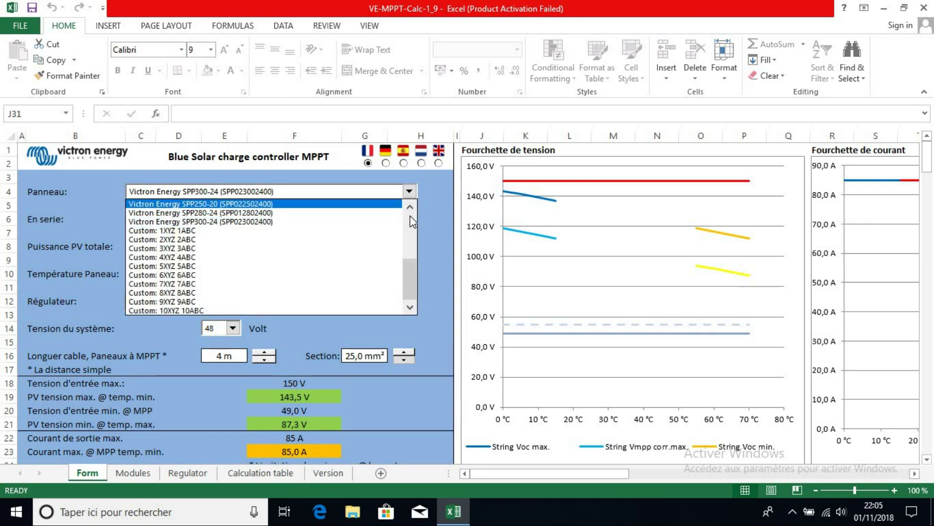
{"action": "left_click", "coordinate": [411, 219]}
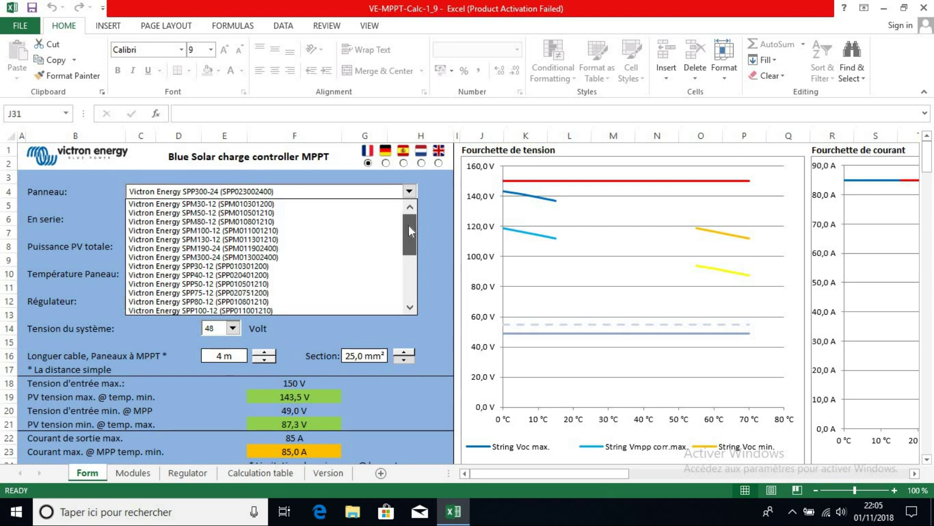
{"action": "left_click", "coordinate": [280, 249]}
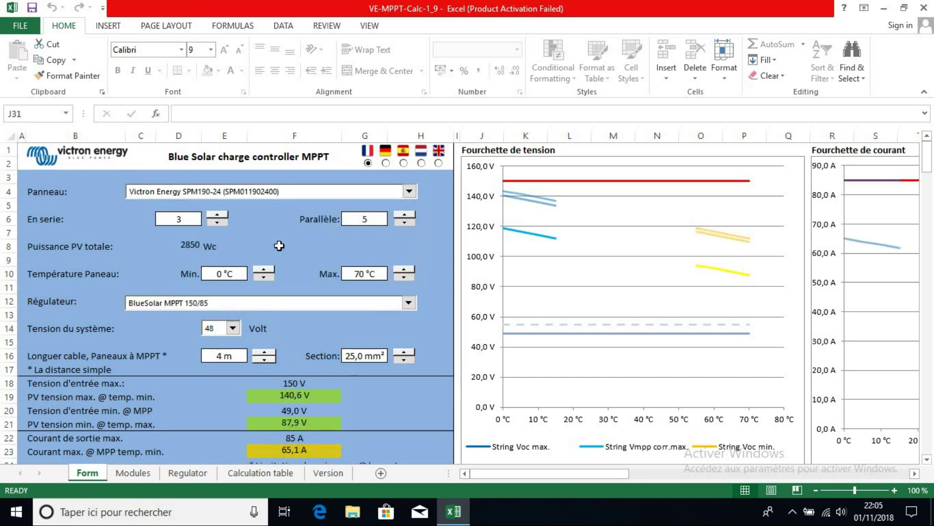
Set the panel array to 2 in series and 2 in parallel
{"action": "left_click", "coordinate": [217, 222]}
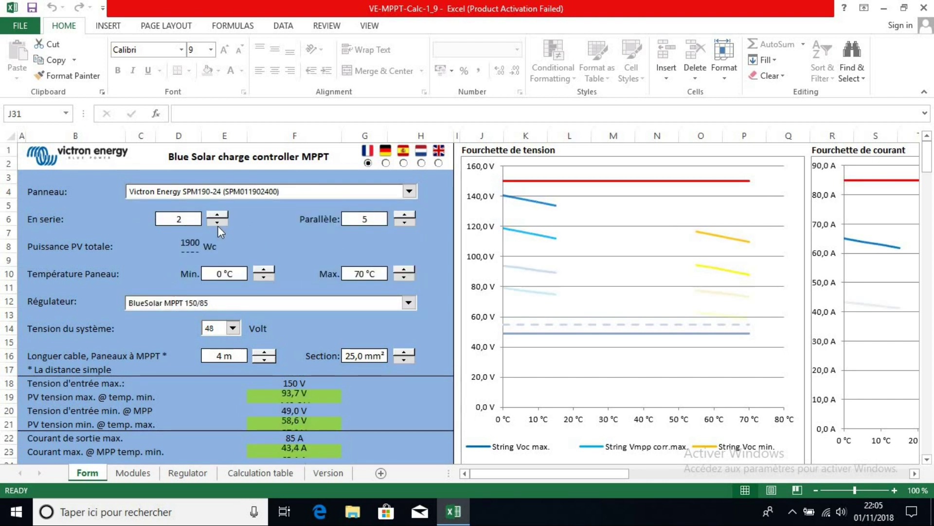
{"action": "left_click", "coordinate": [405, 223]}
{"action": "left_click", "coordinate": [405, 223]}
{"action": "left_click", "coordinate": [407, 223]}
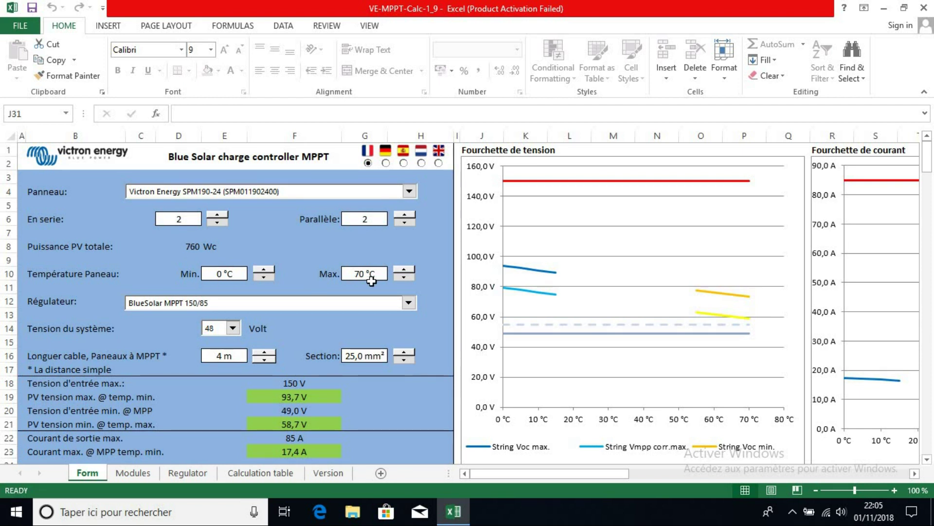
Select the BlueSolar MPPT 100/30 controller and set the system voltage to 24 V
{"action": "left_click", "coordinate": [408, 303]}
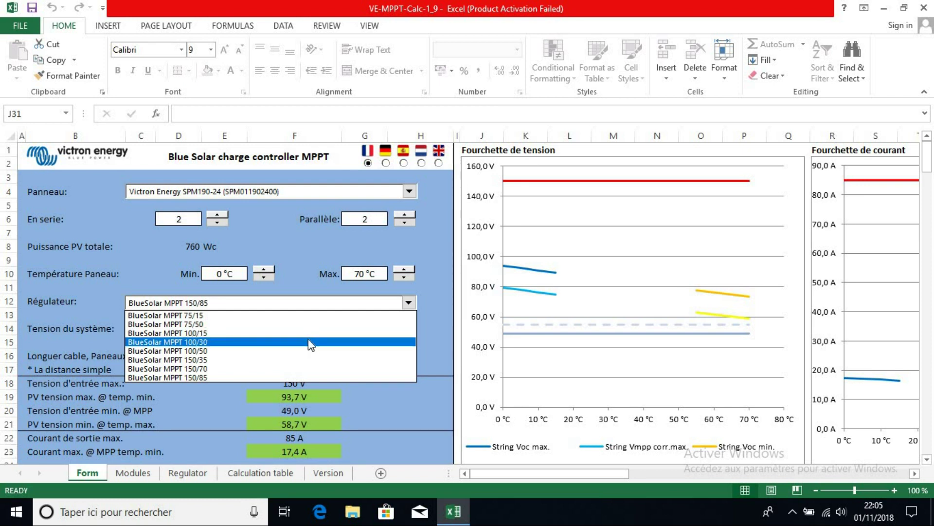
{"action": "left_click", "coordinate": [310, 343]}
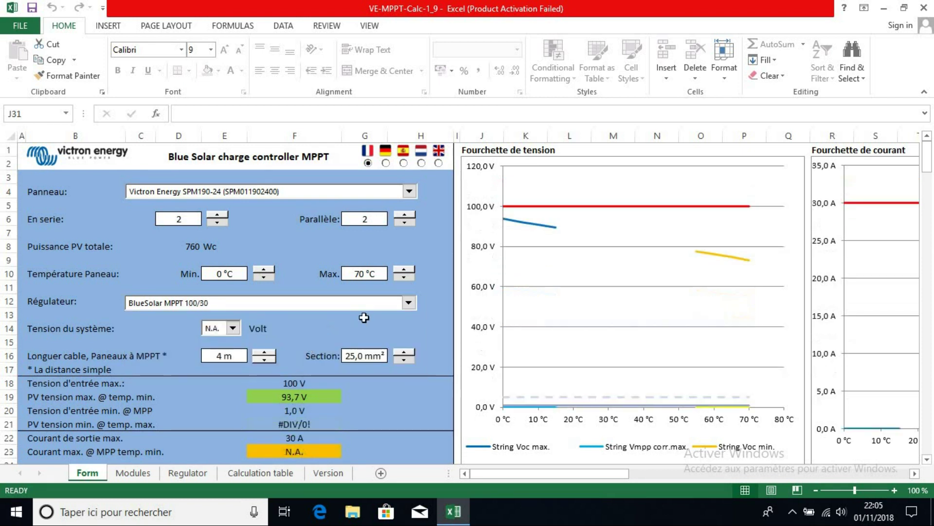
{"action": "scroll", "coordinate": [364, 314], "scroll_direction": "down", "scroll_amount": 1}
{"action": "scroll", "coordinate": [364, 314], "scroll_direction": "down", "scroll_amount": 1}
{"action": "left_click", "coordinate": [233, 287]}
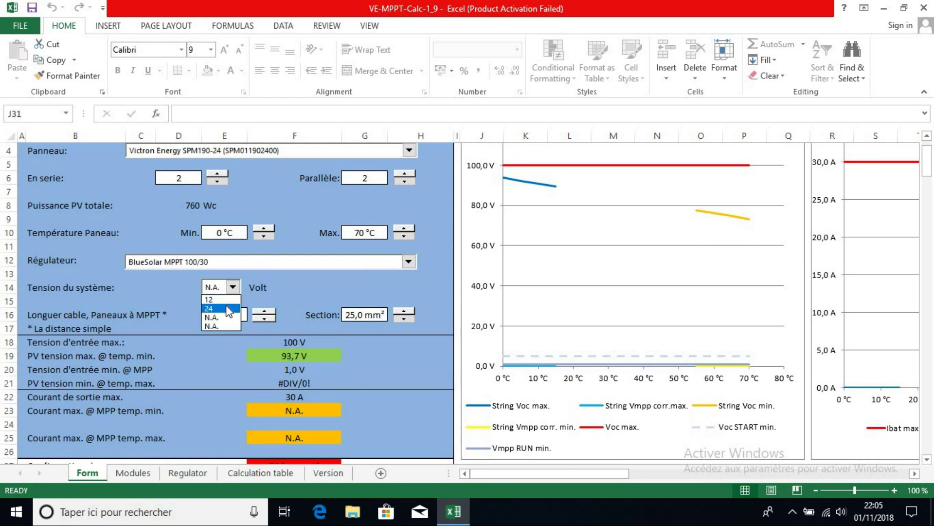
{"action": "left_click", "coordinate": [227, 308]}
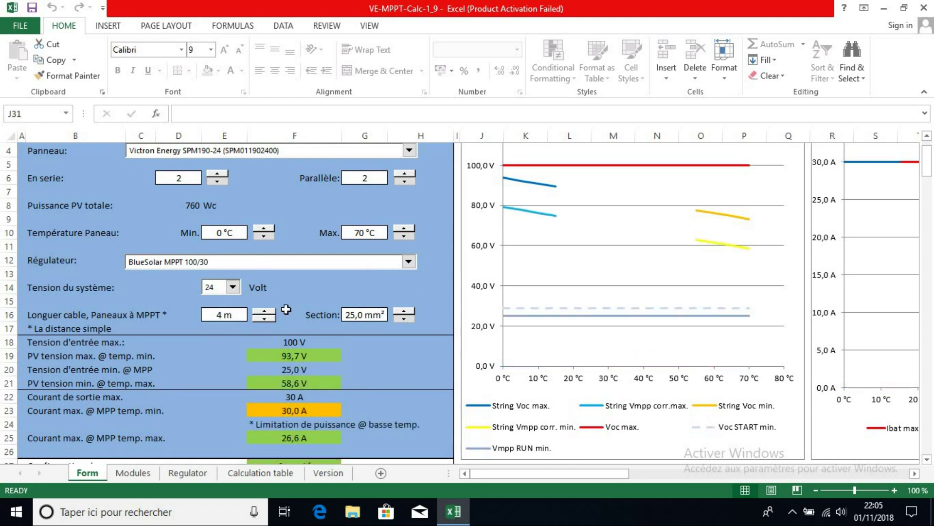
Set the cable length from the panels to the MPPT to 8 m and the cable section to 6,0 mm²
{"action": "left_click", "coordinate": [266, 314]}
{"action": "left_click", "coordinate": [266, 312]}
{"action": "left_click", "coordinate": [266, 312]}
{"action": "left_click", "coordinate": [266, 312]}
{"action": "left_click", "coordinate": [408, 319]}
{"action": "left_click", "coordinate": [407, 319]}
{"action": "left_click", "coordinate": [408, 319]}
{"action": "left_click", "coordinate": [406, 311]}
Examine the calculated PV voltages, the MPP currents and the panel configuration verdict for the new cable, along with the form's inputs
{"action": "scroll", "coordinate": [377, 347], "scroll_direction": "down", "scroll_amount": 1}
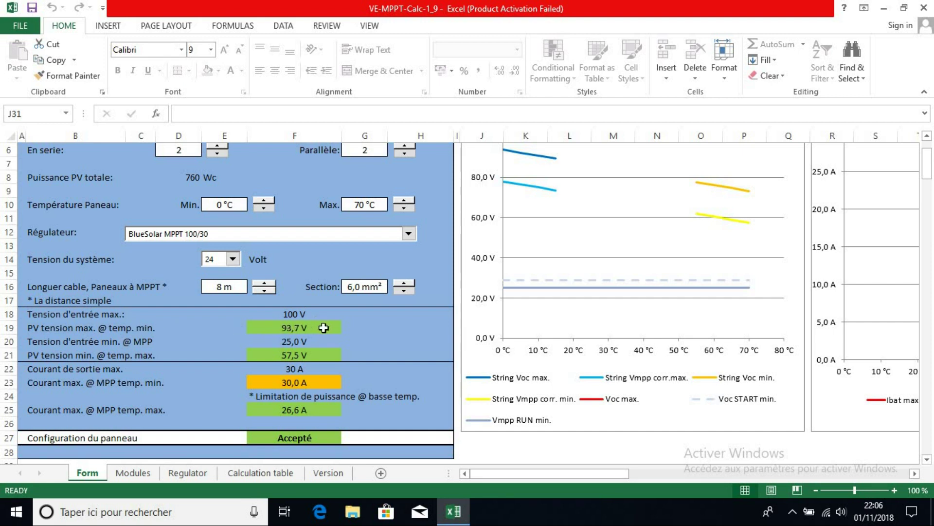
{"action": "scroll", "coordinate": [227, 362], "scroll_direction": "down", "scroll_amount": 1}
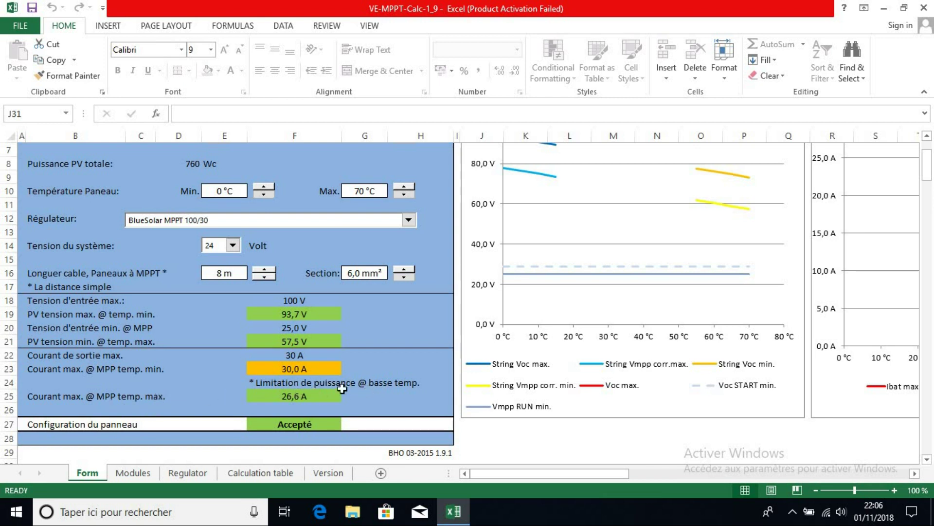
{"action": "scroll", "coordinate": [359, 388], "scroll_direction": "down", "scroll_amount": 2}
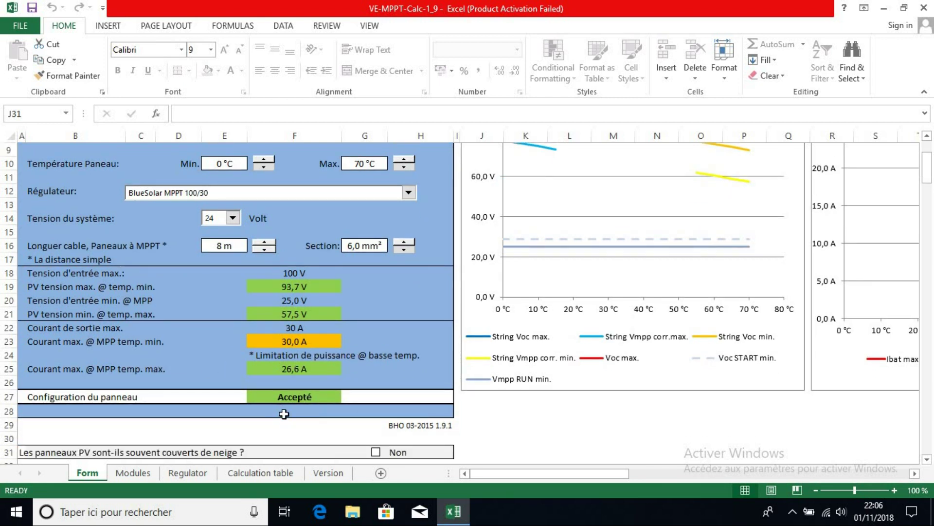
{"action": "scroll", "coordinate": [350, 378], "scroll_direction": "up", "scroll_amount": 2}
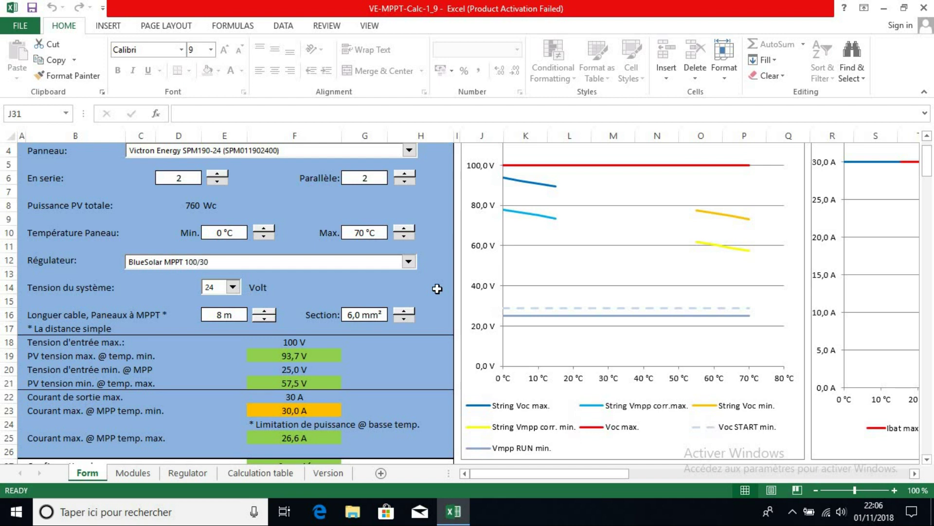
{"action": "scroll", "coordinate": [416, 339], "scroll_direction": "down", "scroll_amount": 1}
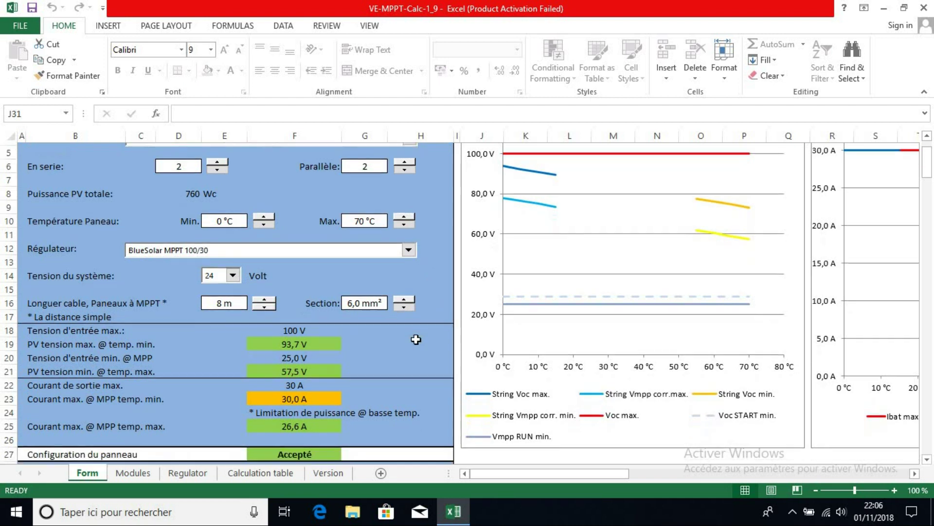
{"action": "scroll", "coordinate": [432, 337], "scroll_direction": "down", "scroll_amount": 1}
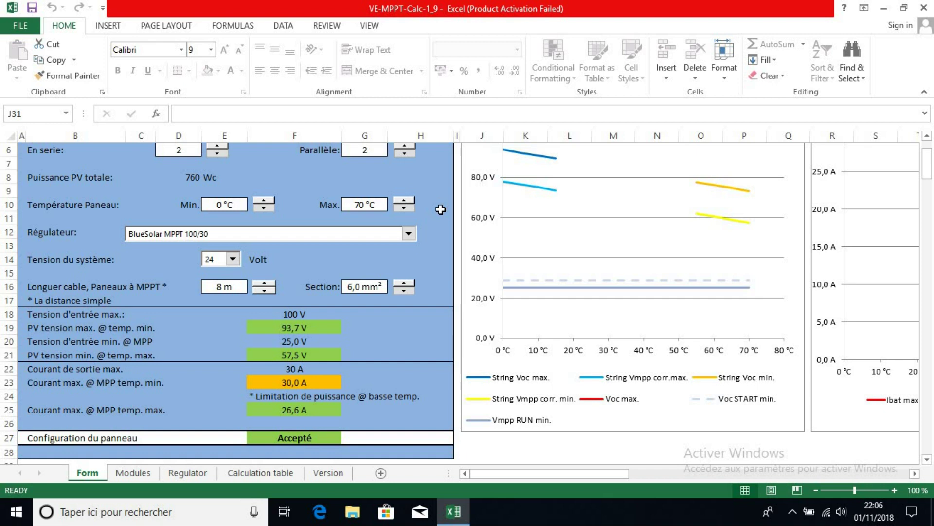
{"action": "scroll", "coordinate": [438, 199], "scroll_direction": "up", "scroll_amount": 2}
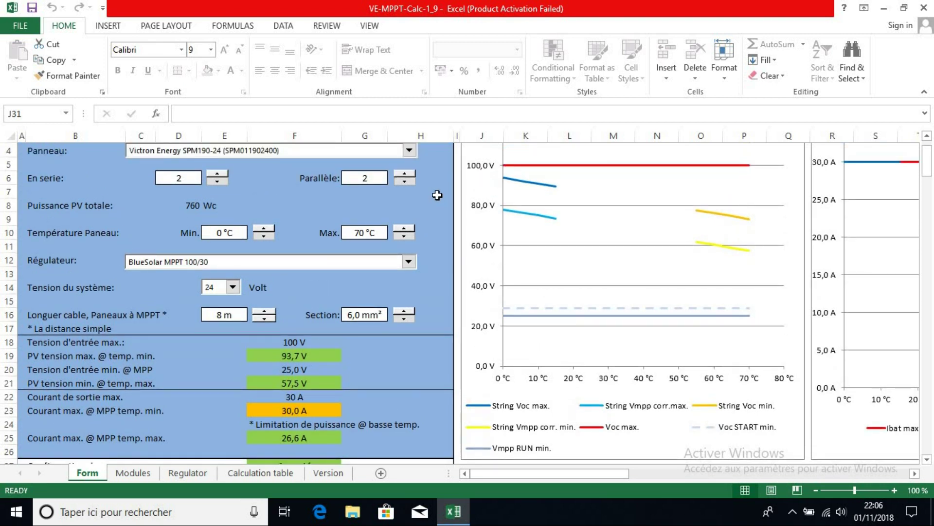
{"action": "scroll", "coordinate": [435, 188], "scroll_direction": "up", "scroll_amount": 1}
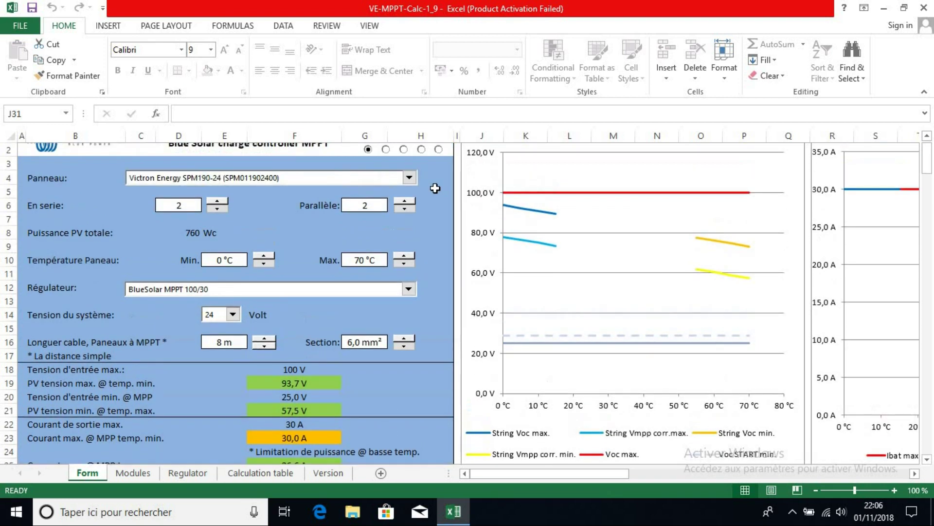
{"action": "scroll", "coordinate": [435, 189], "scroll_direction": "up", "scroll_amount": 1}
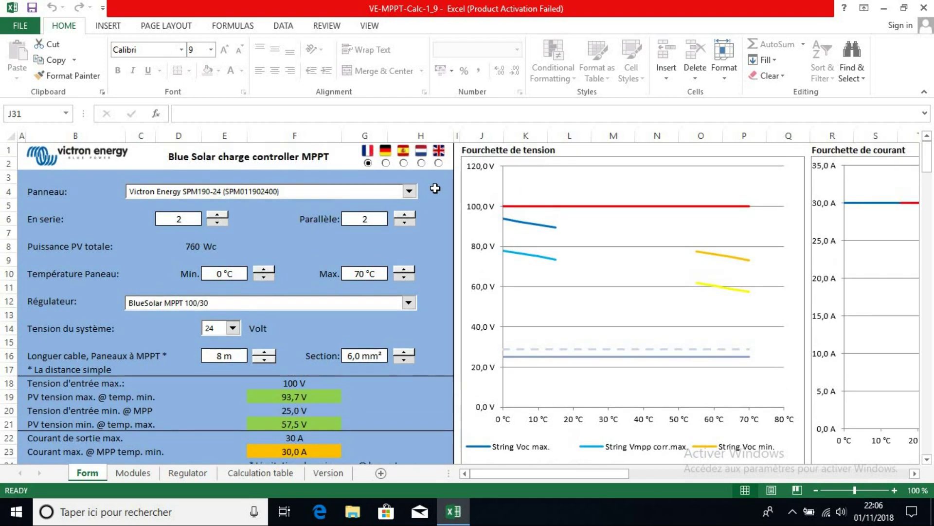